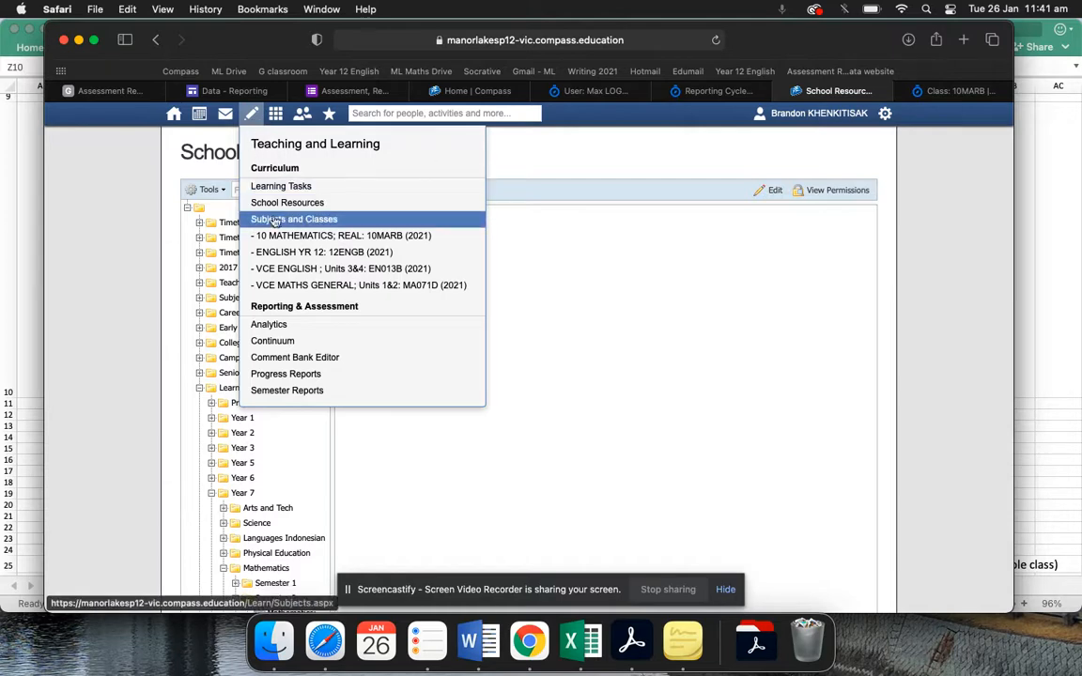
# Open the abc learning task from School Resources, under Year 7 Mathematics Semester 2, for editing
pyautogui.click(286, 204)
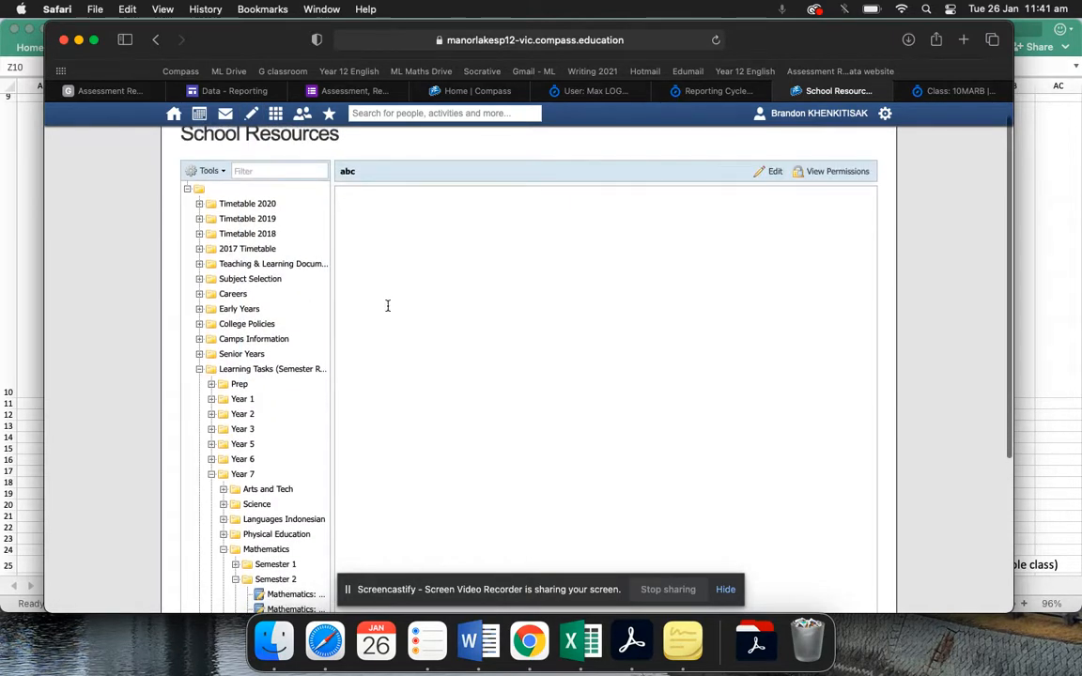
pyautogui.scroll(-3, 386, 304)
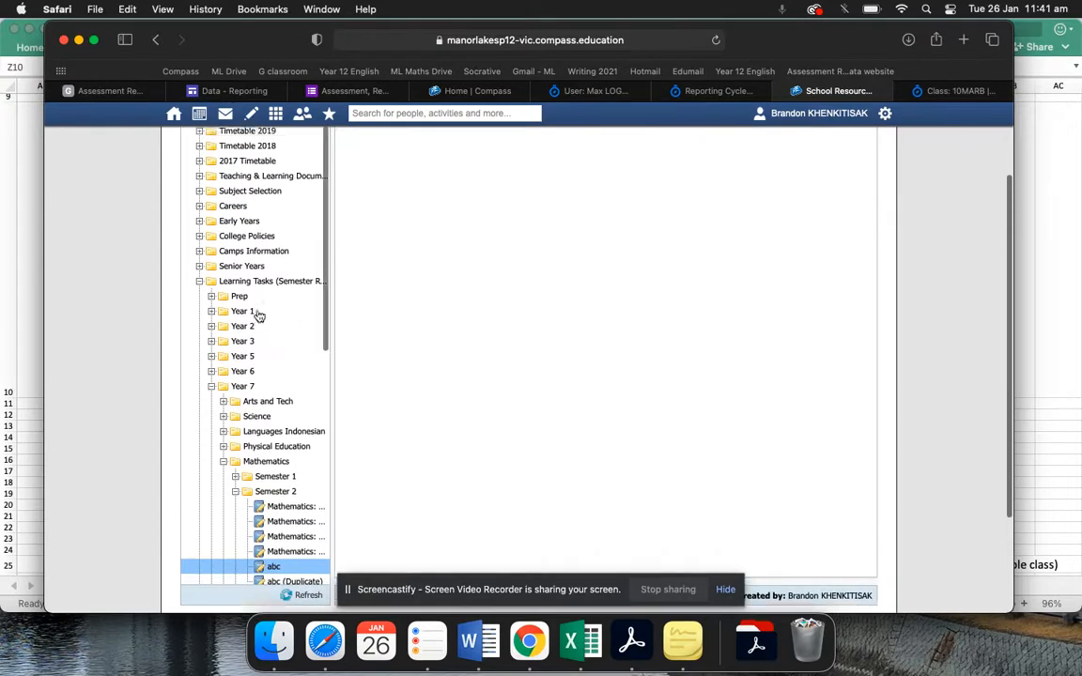
pyautogui.scroll(-5, 258, 310)
pyautogui.scroll(-4, 260, 315)
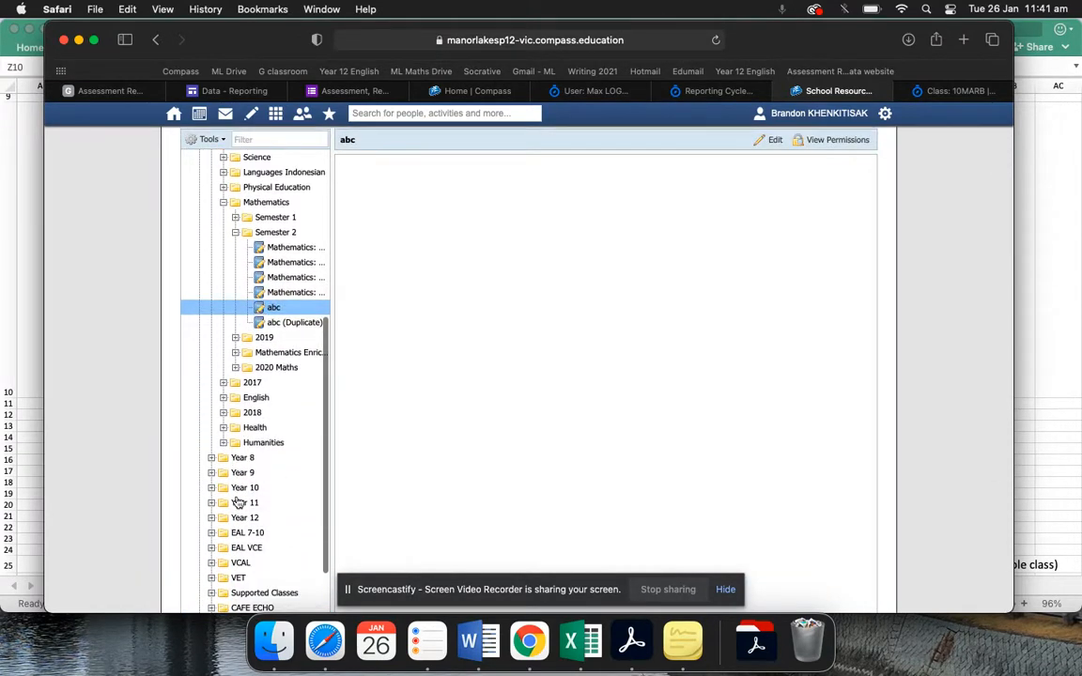
pyautogui.scroll(5, 272, 526)
pyautogui.scroll(5, 274, 526)
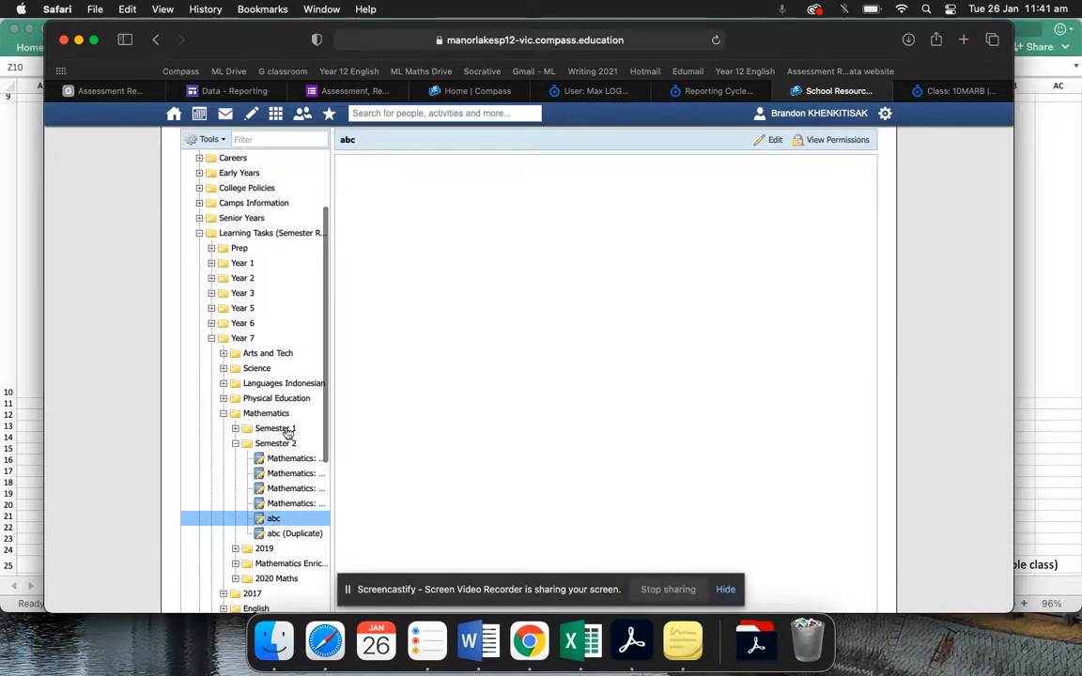
pyautogui.scroll(-2, 282, 441)
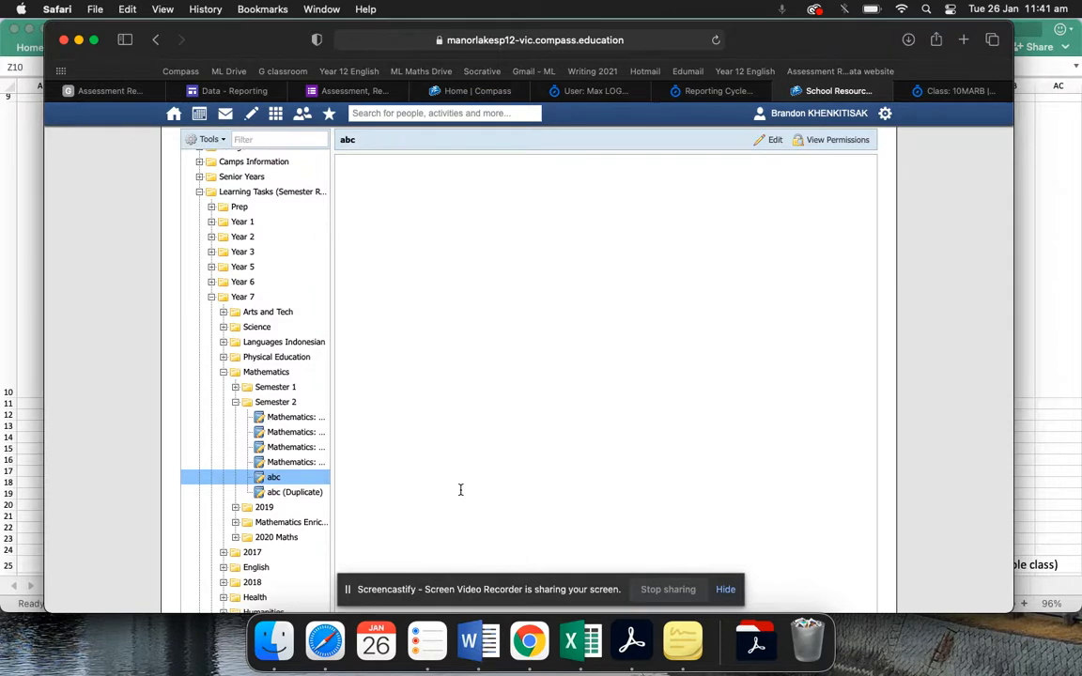
pyautogui.scroll(3, 460, 489)
pyautogui.click(768, 190)
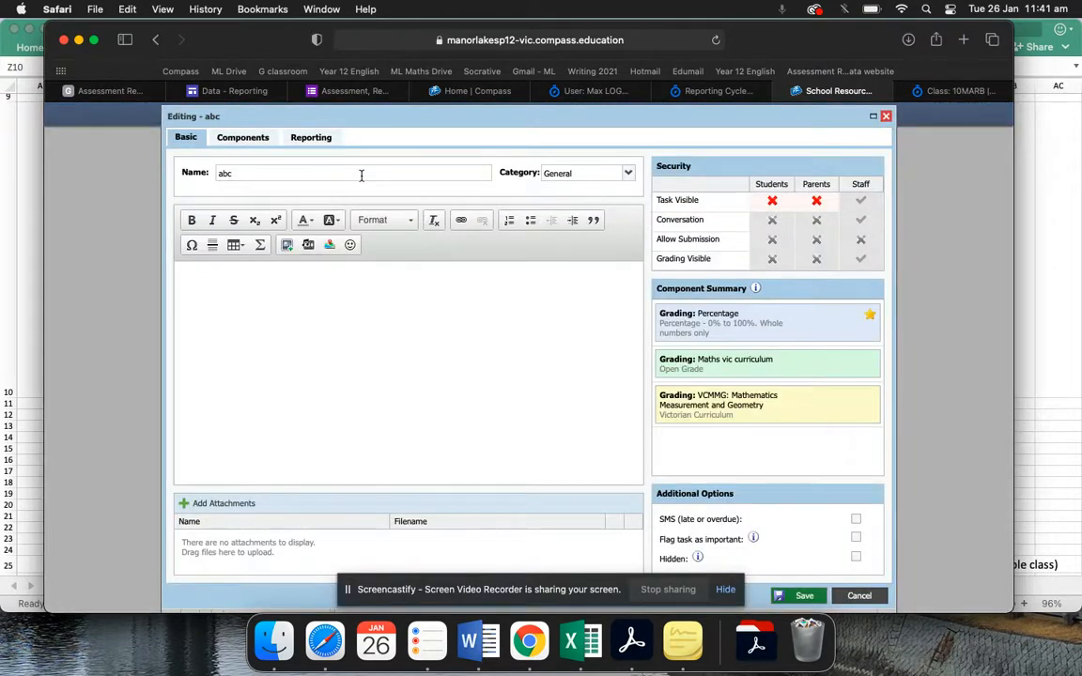
# Open the add-component catalogue for the abc task and examine the available grading components, including the Victorian Curriculum ones
pyautogui.click(236, 138)
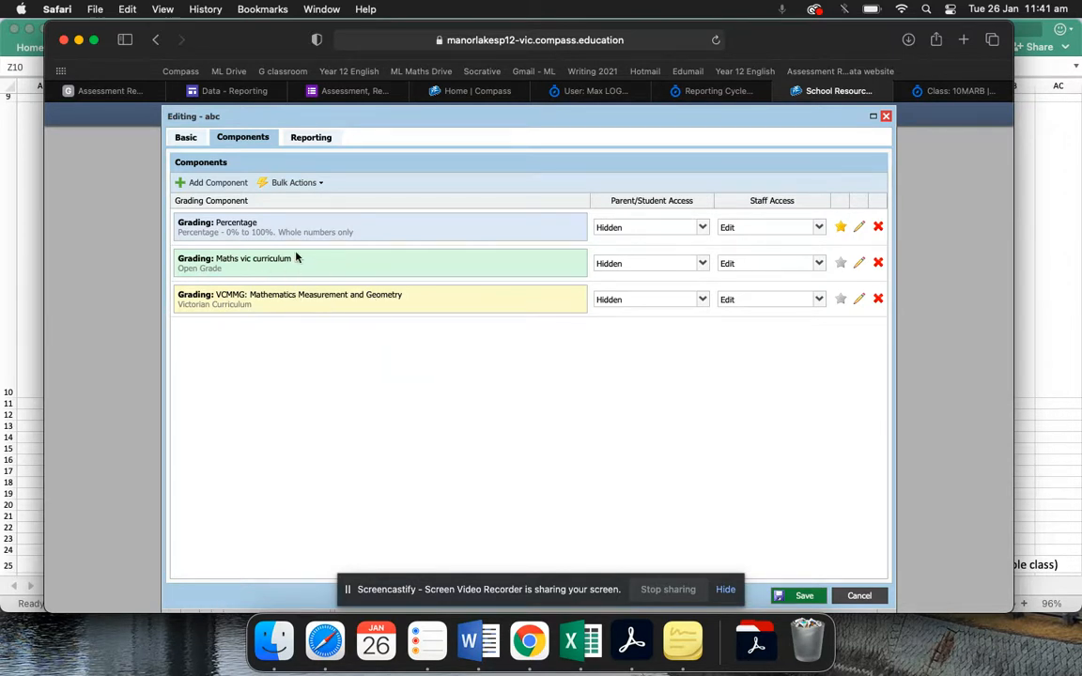
pyautogui.click(213, 182)
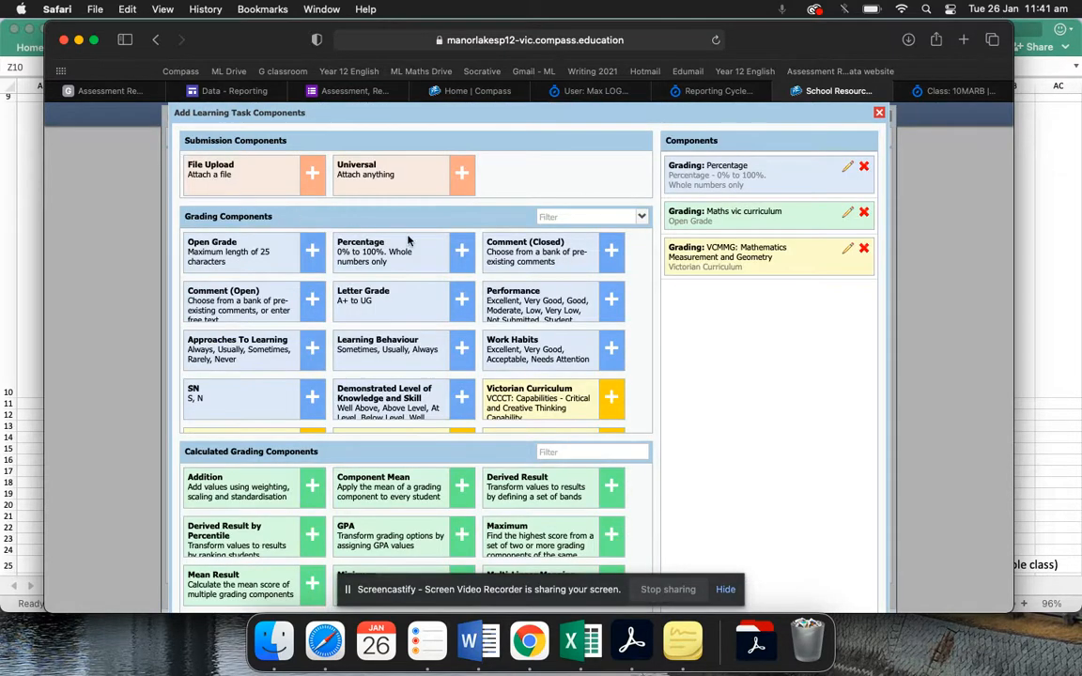
pyautogui.scroll(-10, 410, 241)
pyautogui.scroll(-4, 410, 236)
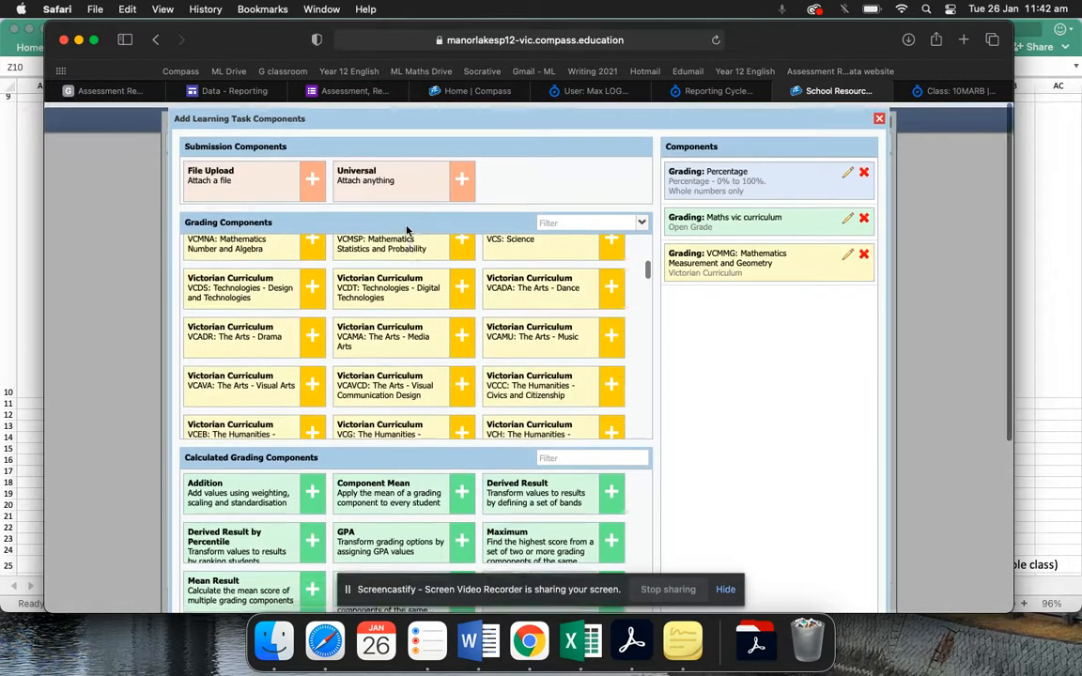
pyautogui.scroll(8, 430, 375)
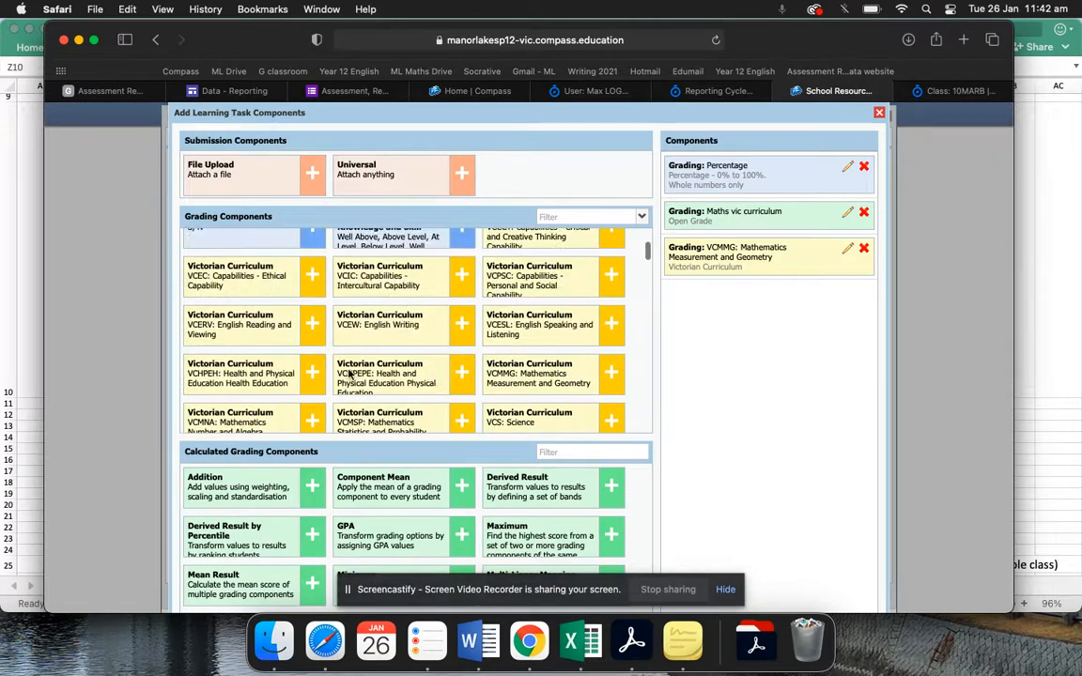
pyautogui.scroll(-5, 456, 329)
pyautogui.scroll(3, 507, 230)
pyautogui.scroll(3, 527, 238)
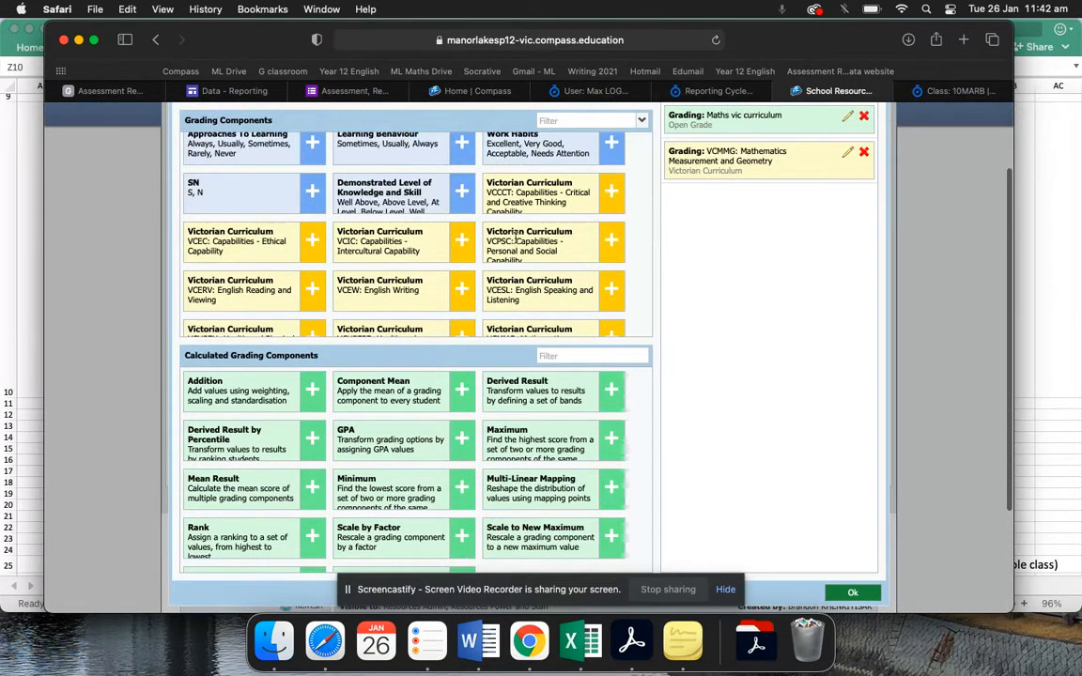
pyautogui.scroll(-1, 538, 198)
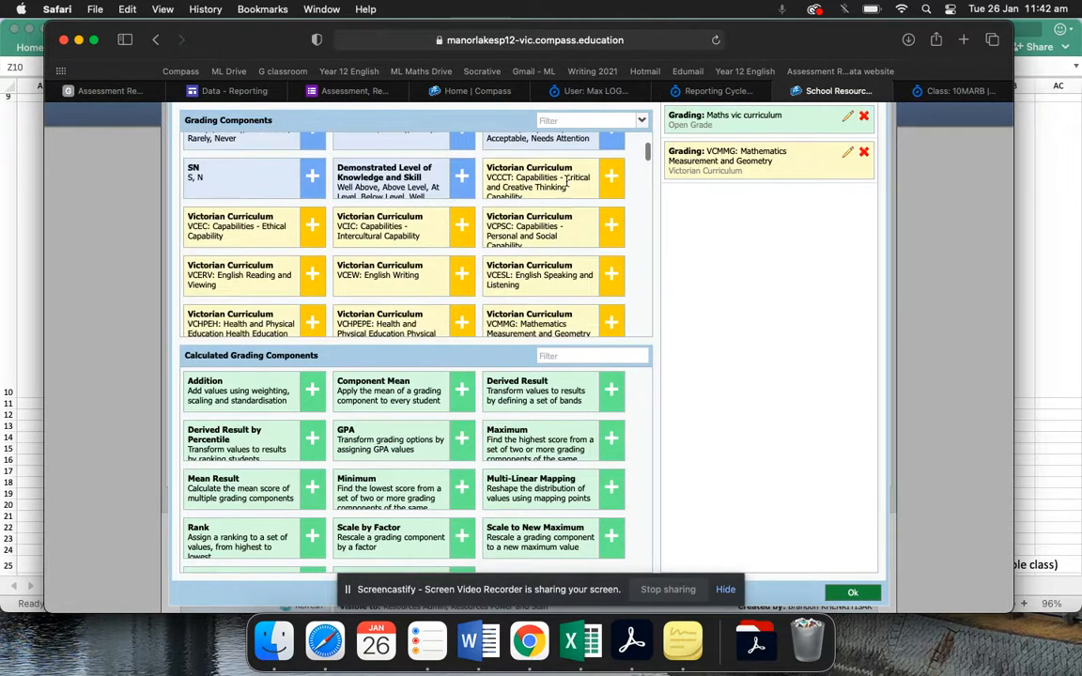
pyautogui.scroll(-2, 529, 205)
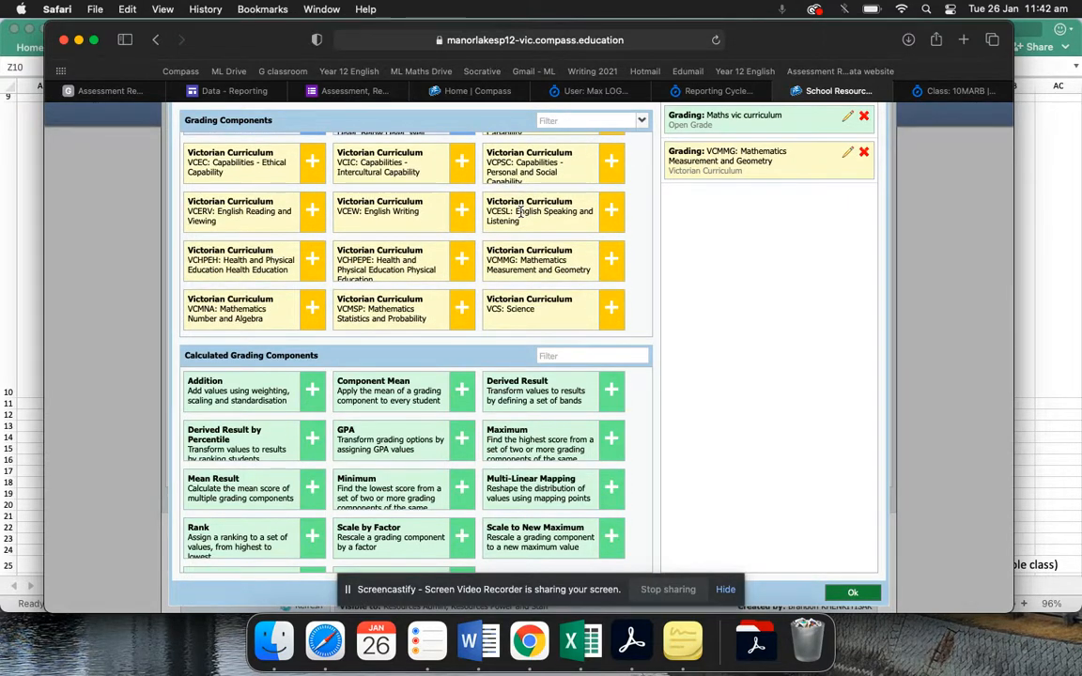
pyautogui.scroll(4, 516, 211)
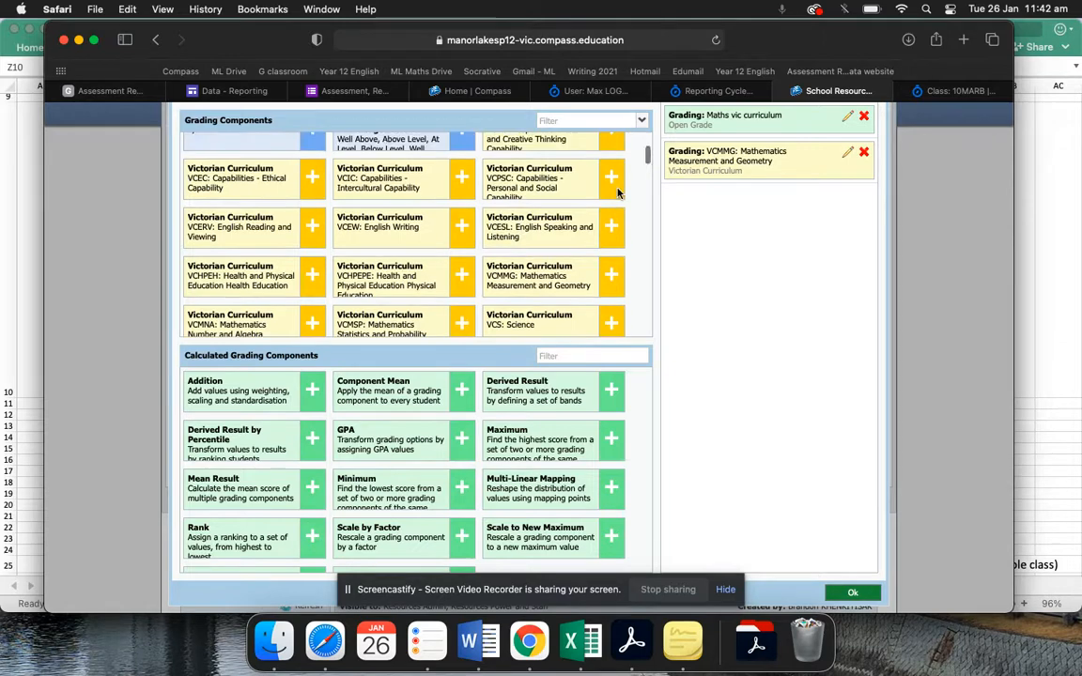
pyautogui.scroll(3, 691, 330)
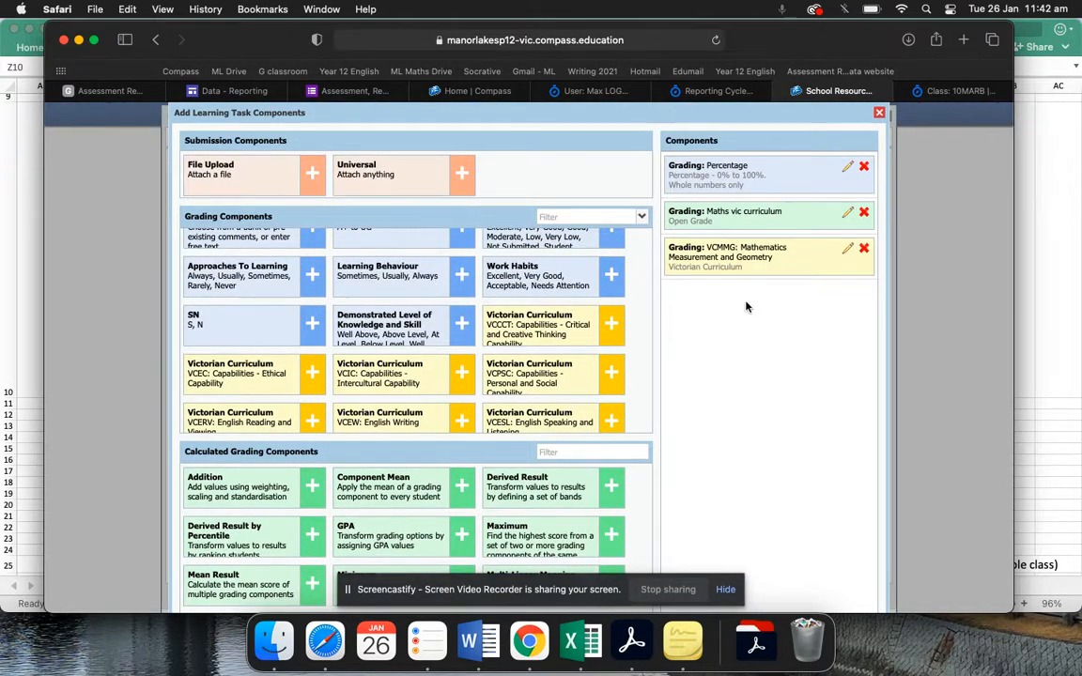
pyautogui.scroll(-2, 540, 349)
pyautogui.scroll(-1, 540, 349)
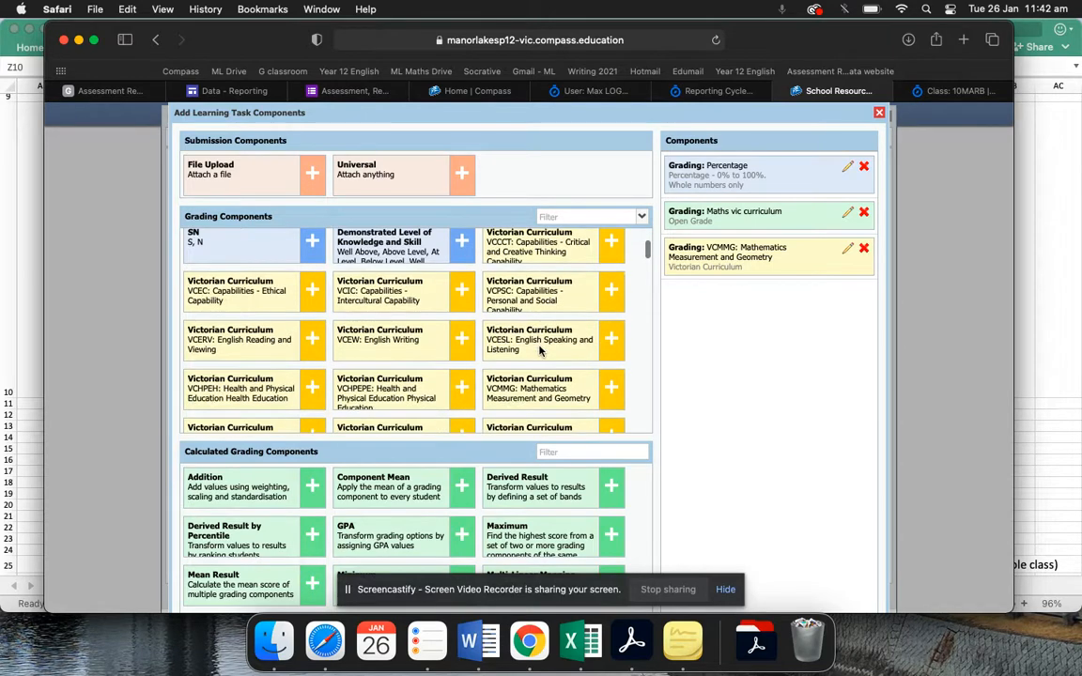
pyautogui.scroll(-1, 539, 350)
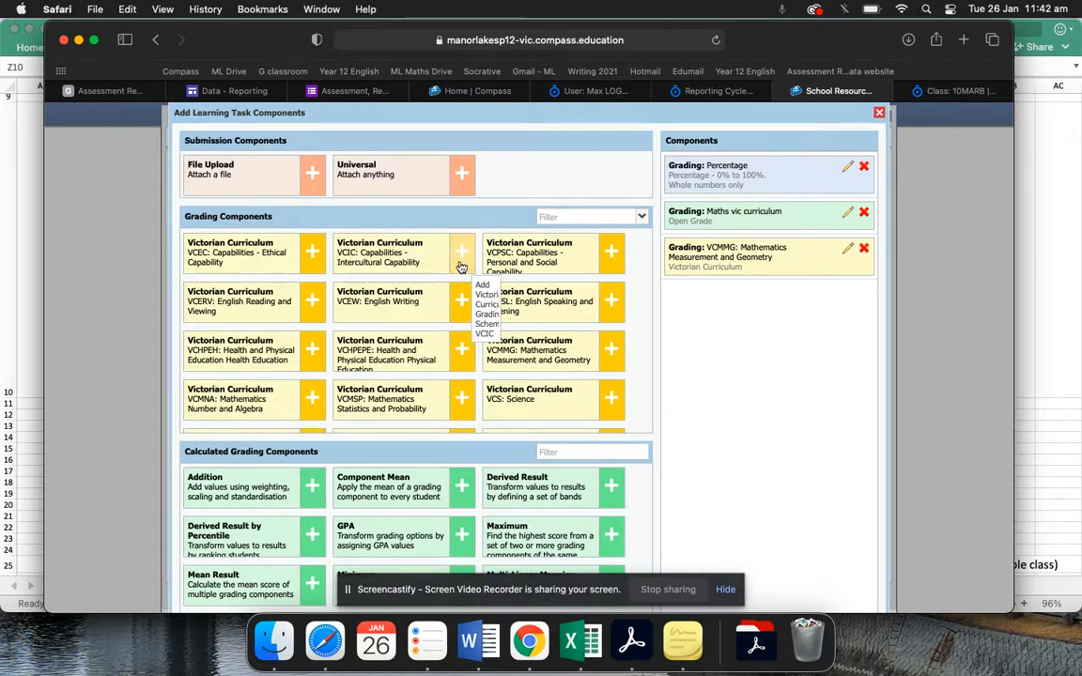
pyautogui.scroll(-3, 461, 282)
# Examine the calculated grading components on offer and close the catalogue without adding any
pyautogui.scroll(-2, 225, 488)
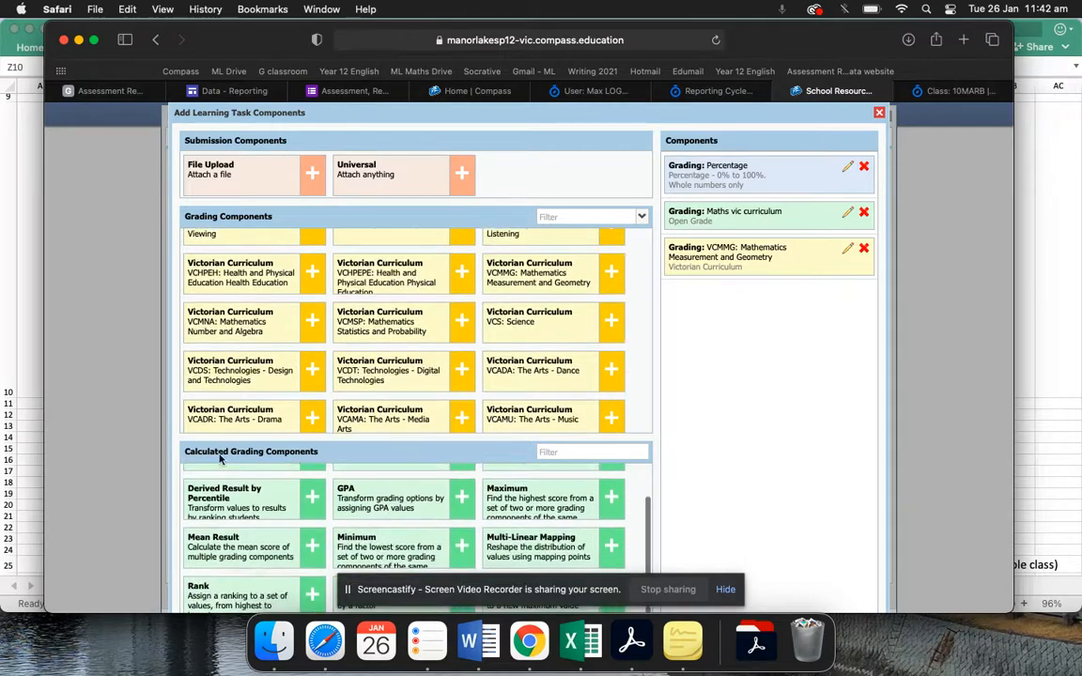
pyautogui.scroll(-5, 569, 435)
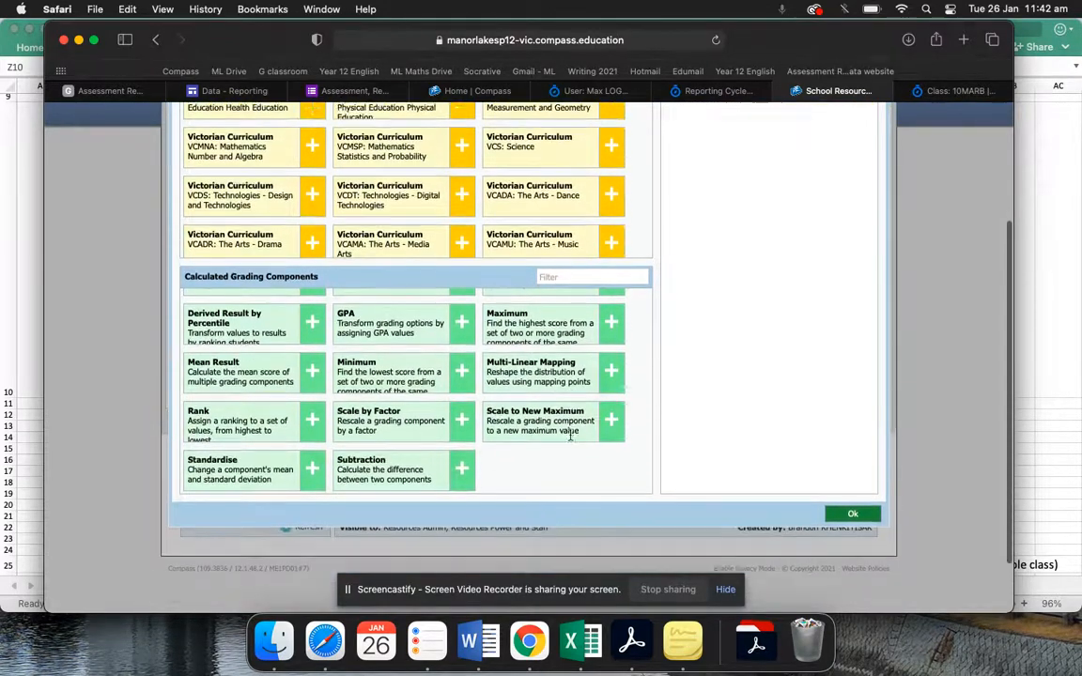
pyautogui.scroll(5, 569, 434)
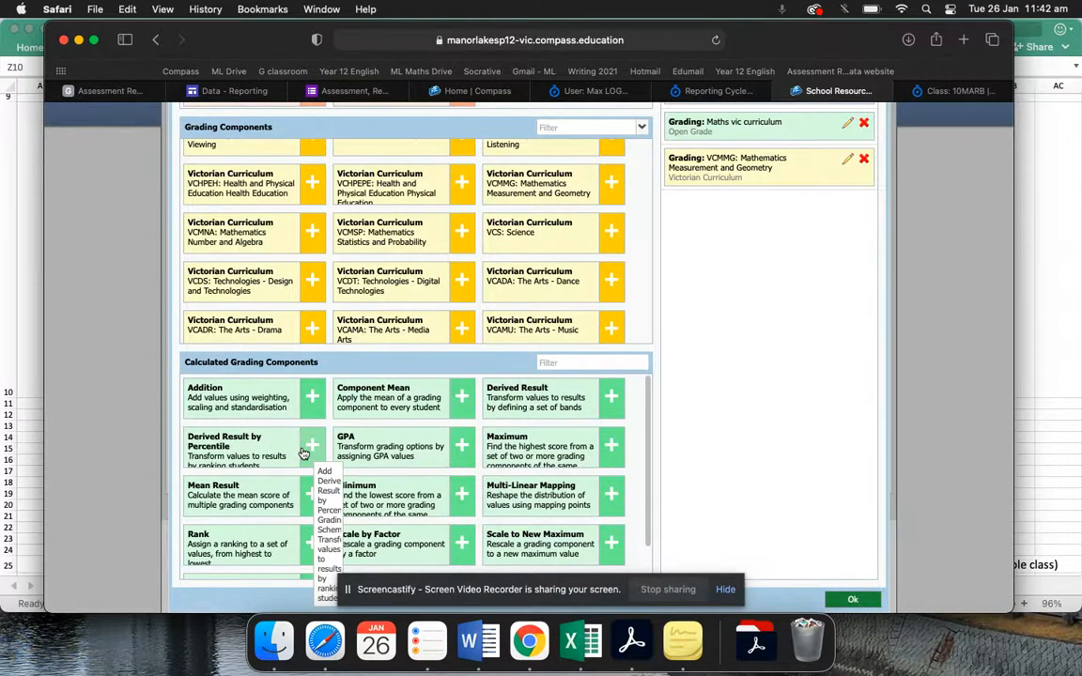
pyautogui.click(303, 454)
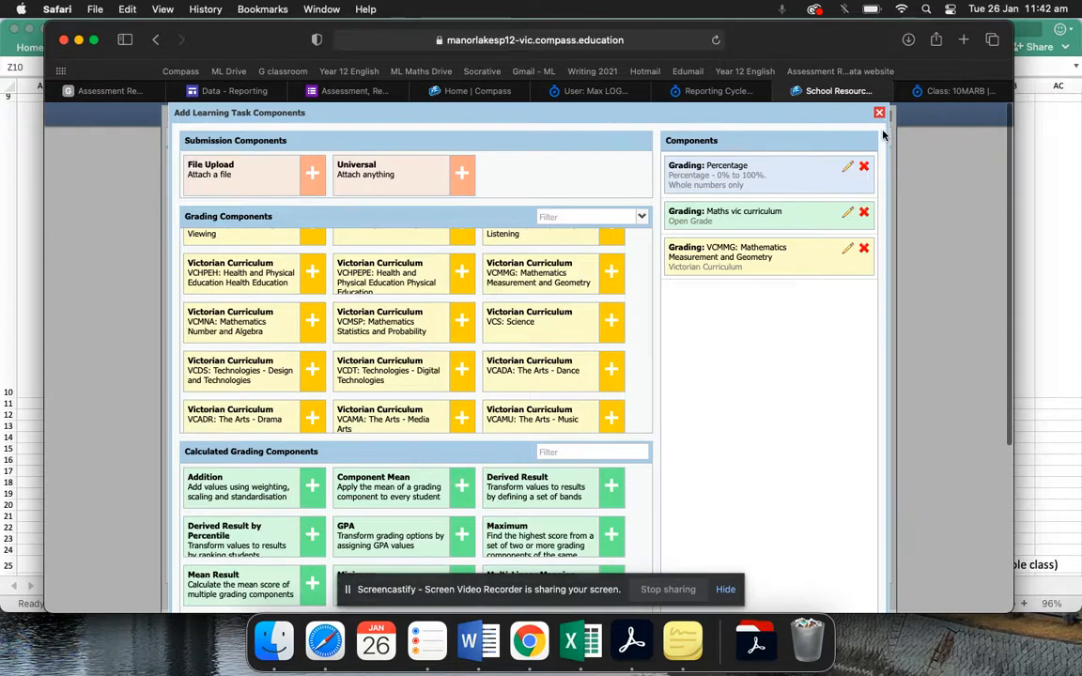
pyautogui.click(878, 113)
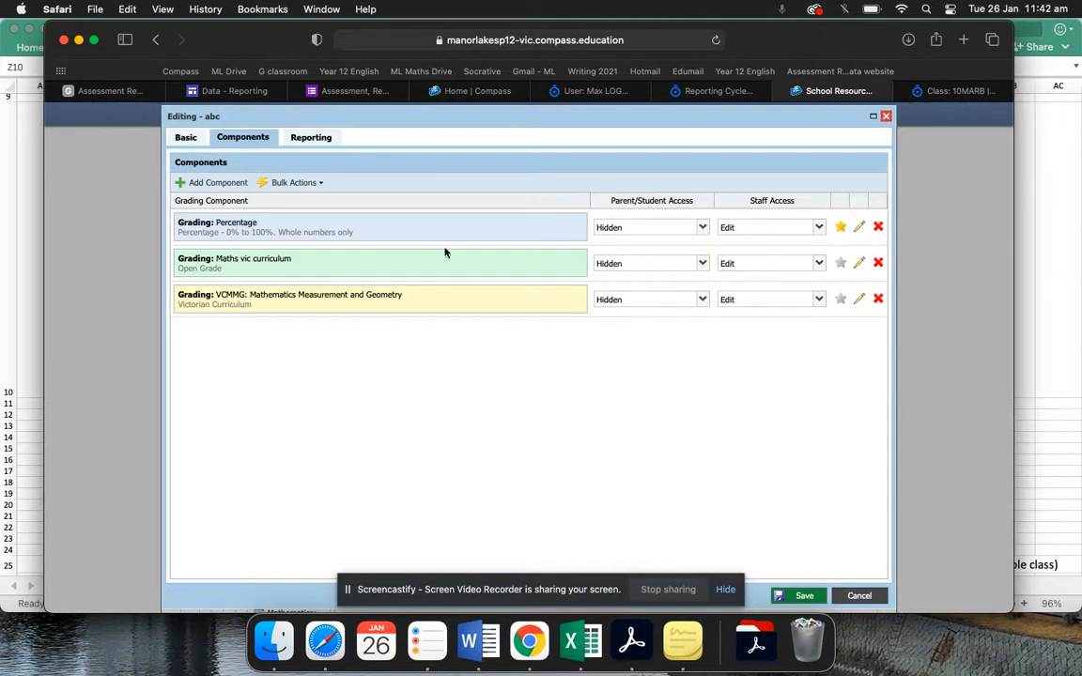
# Open the Maths vic curriculum component and review its included components and the grading bands in its calculation settings
pyautogui.click(859, 264)
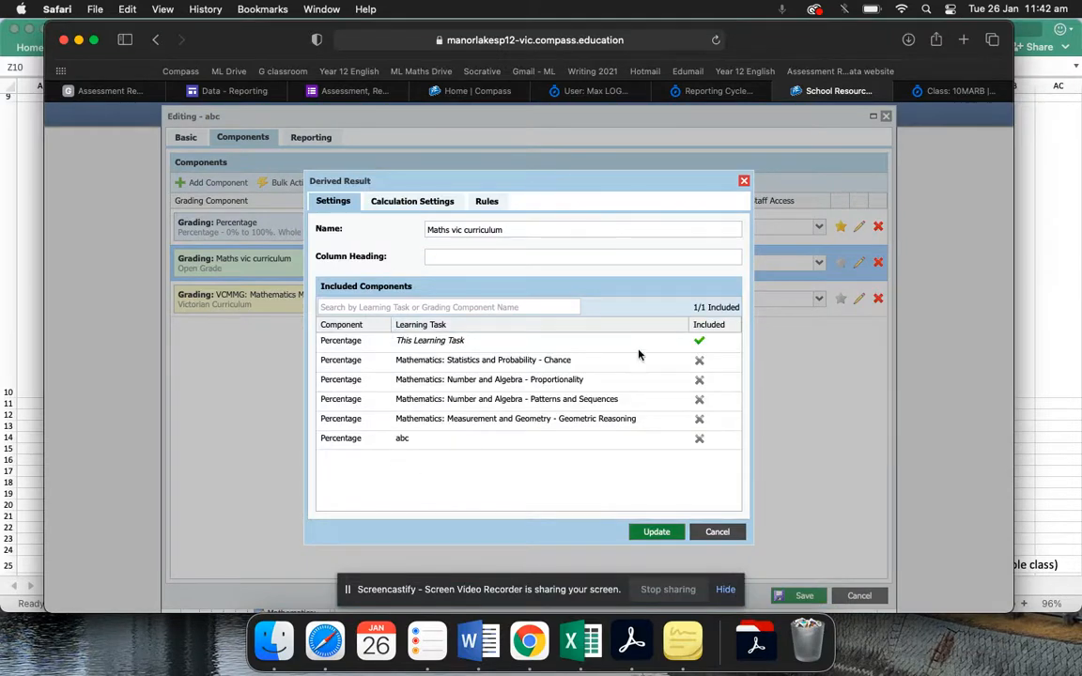
pyautogui.click(422, 204)
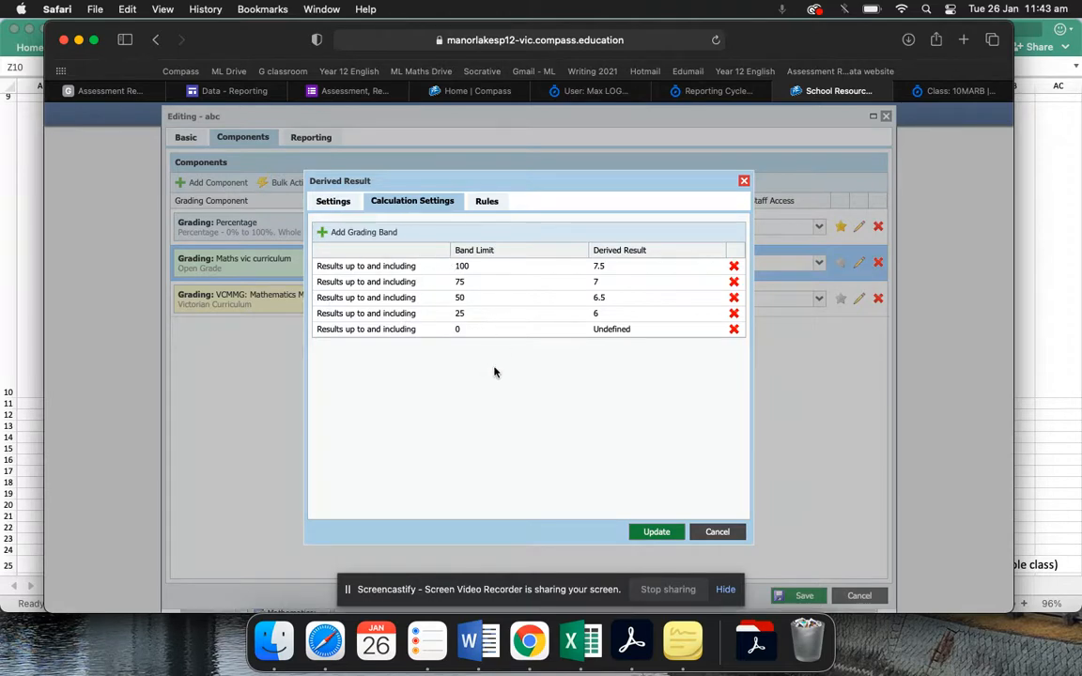
pyautogui.scroll(-5, 495, 372)
pyautogui.scroll(5, 495, 372)
pyautogui.scroll(-5, 596, 341)
pyautogui.scroll(5, 579, 330)
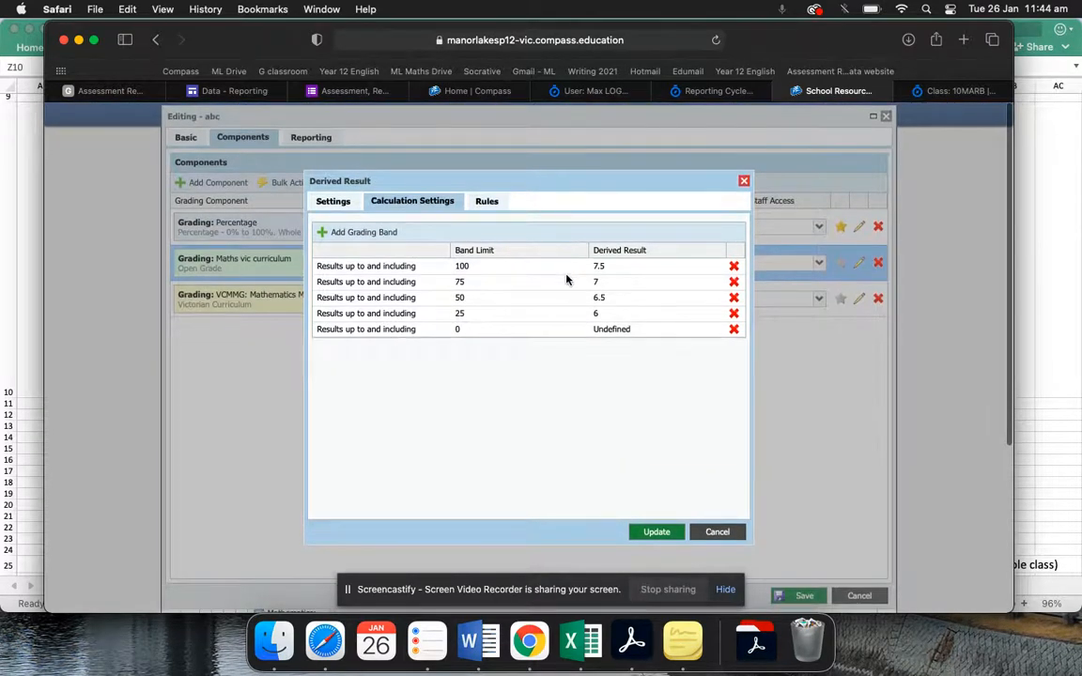
# Switch to the 10MARB class's learning tasks and open the abc task's results as a grid
pyautogui.click(952, 94)
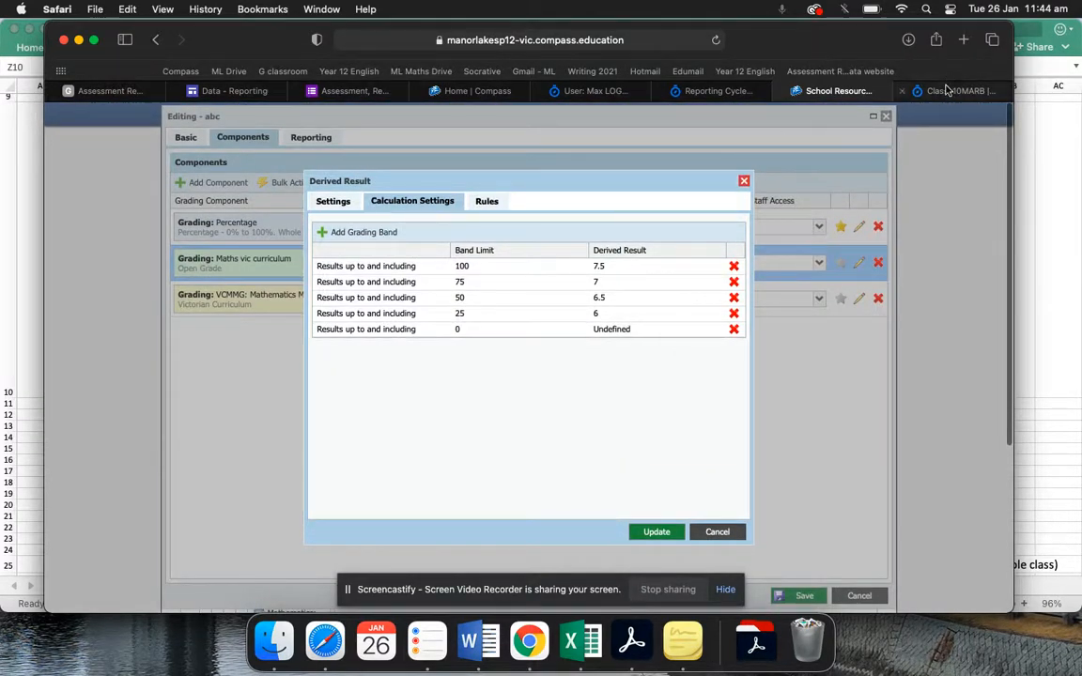
pyautogui.click(878, 116)
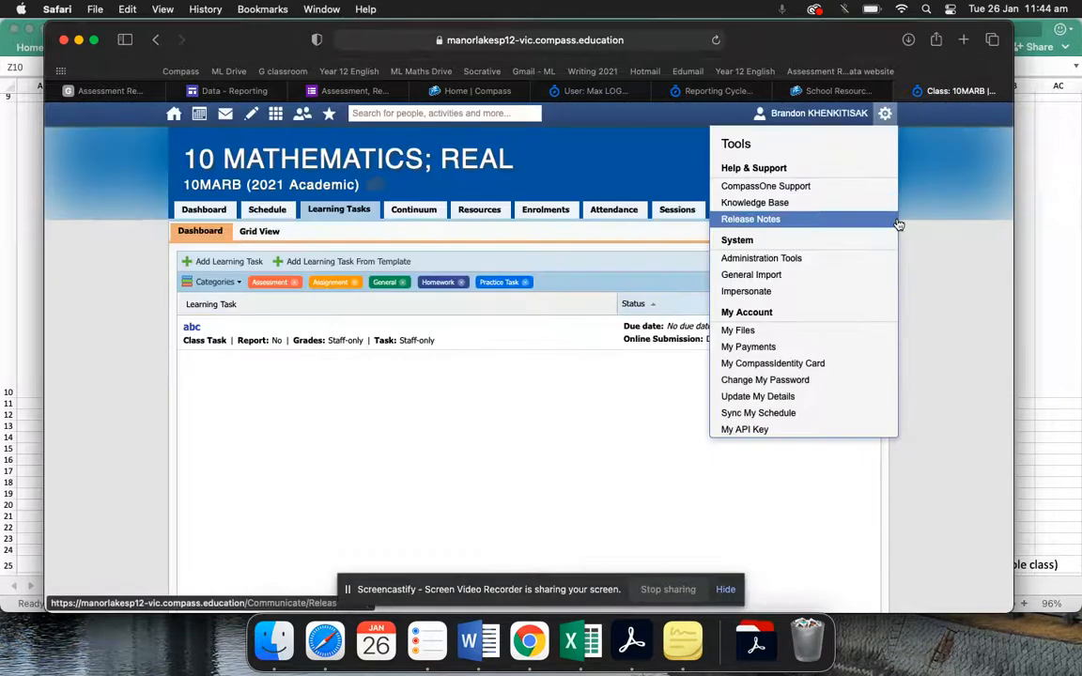
pyautogui.click(197, 333)
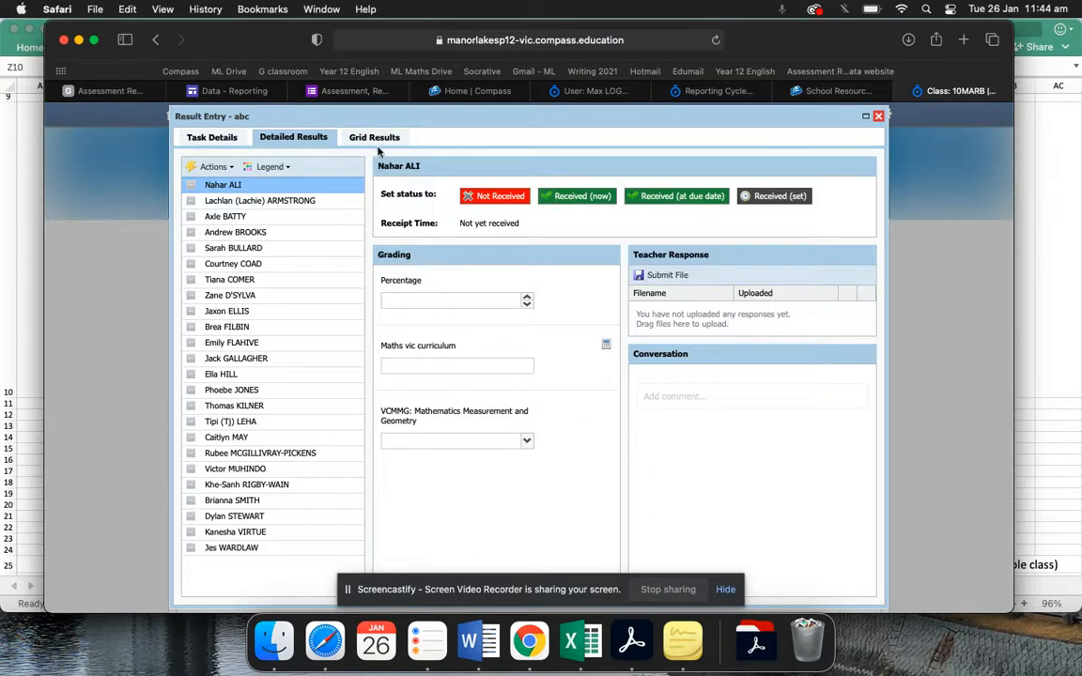
pyautogui.click(377, 138)
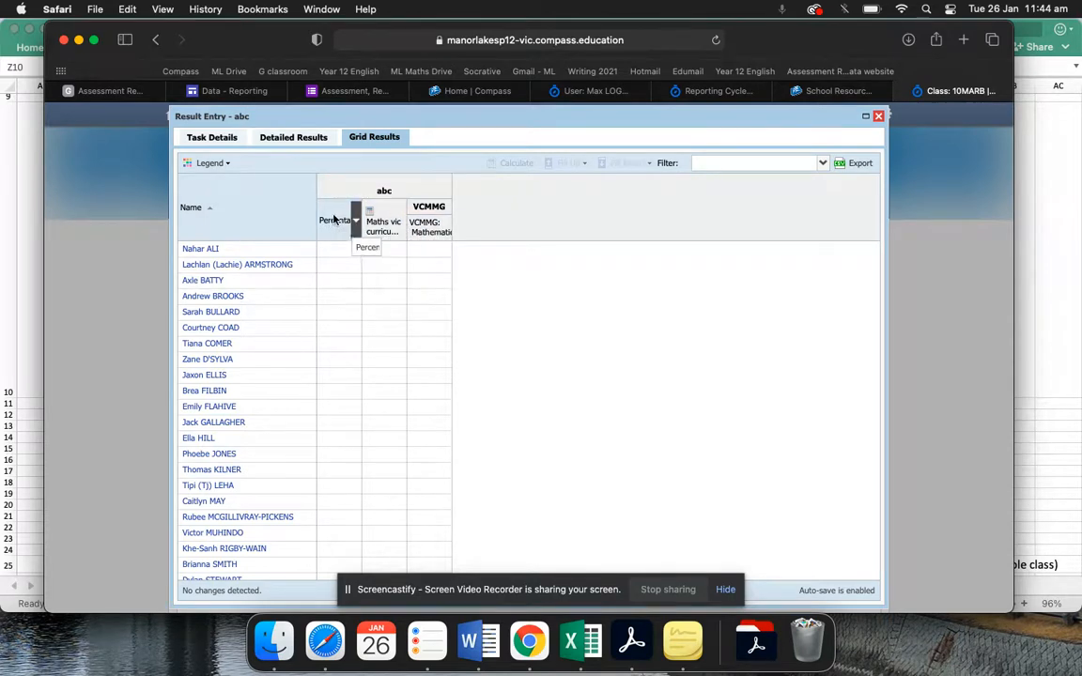
# Enter the percentages 70, 80, 20, 40 and 50 for the first five students in the list
pyautogui.click(323, 252)
pyautogui.write('70')
pyautogui.press('Return')
pyautogui.write('80')
pyautogui.press('Return')
pyautogui.write('20')
pyautogui.press('Return')
pyautogui.write('40')
pyautogui.press('Return')
pyautogui.write('50')
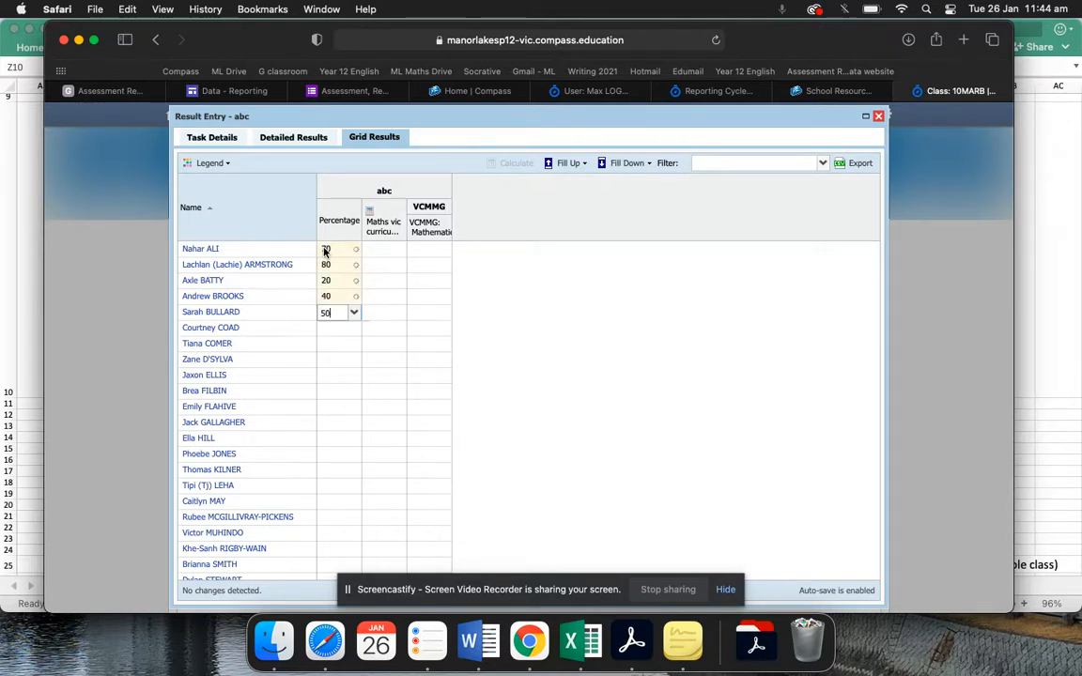
pyautogui.press('Return')
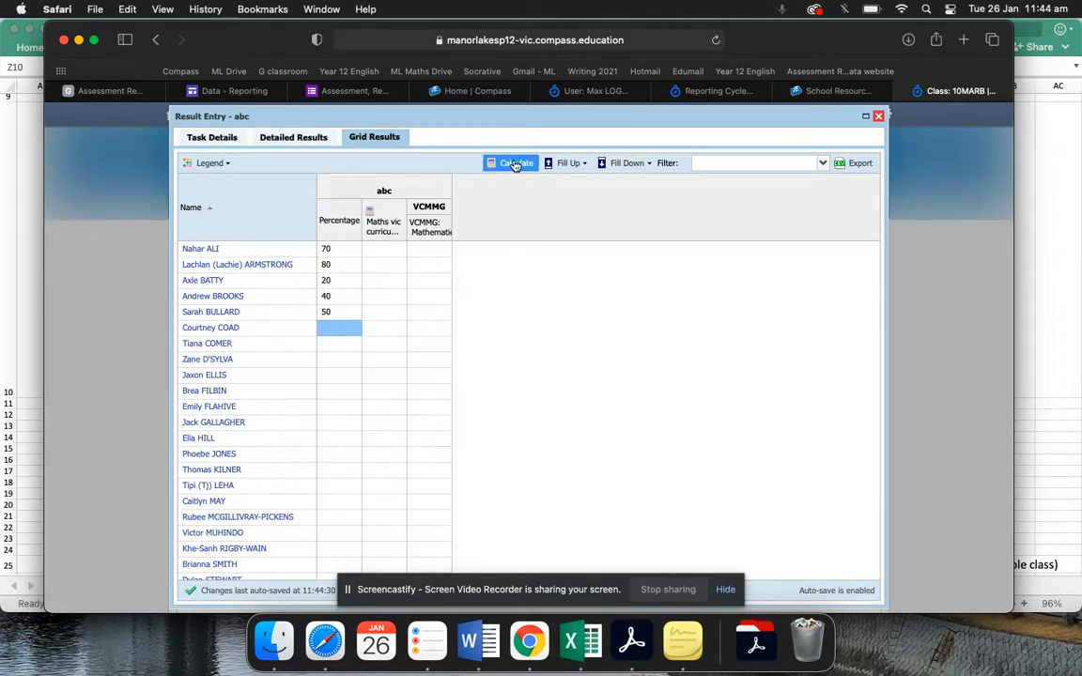
# Calculate the Maths vic curriculum results and compare them with the component's derived result bands
pyautogui.click(514, 164)
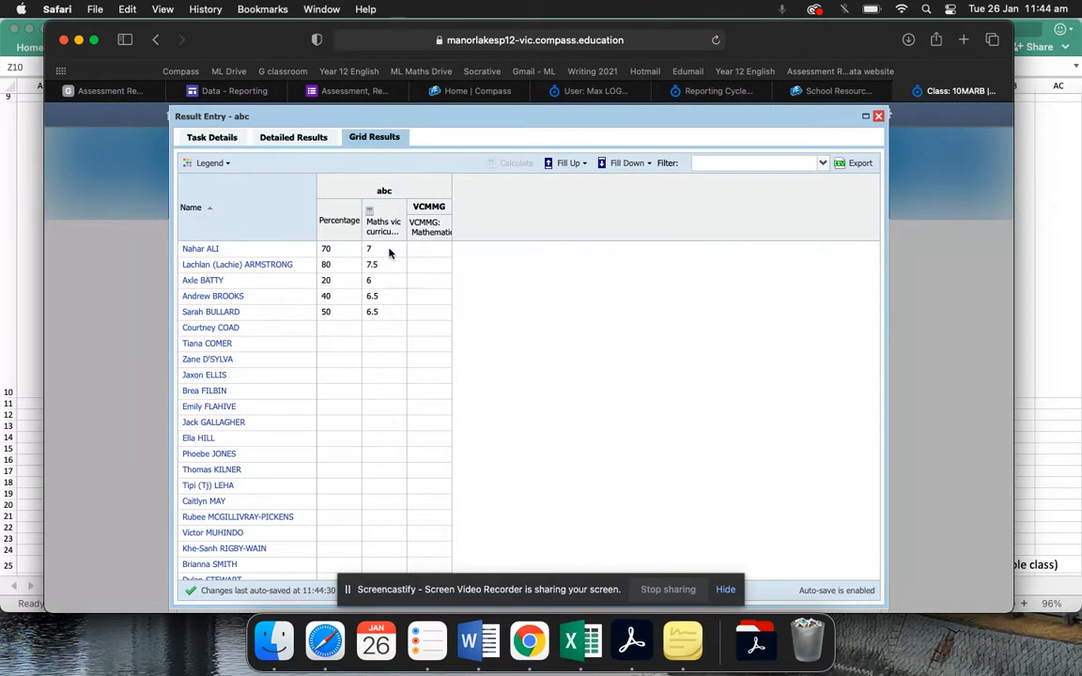
pyautogui.click(798, 90)
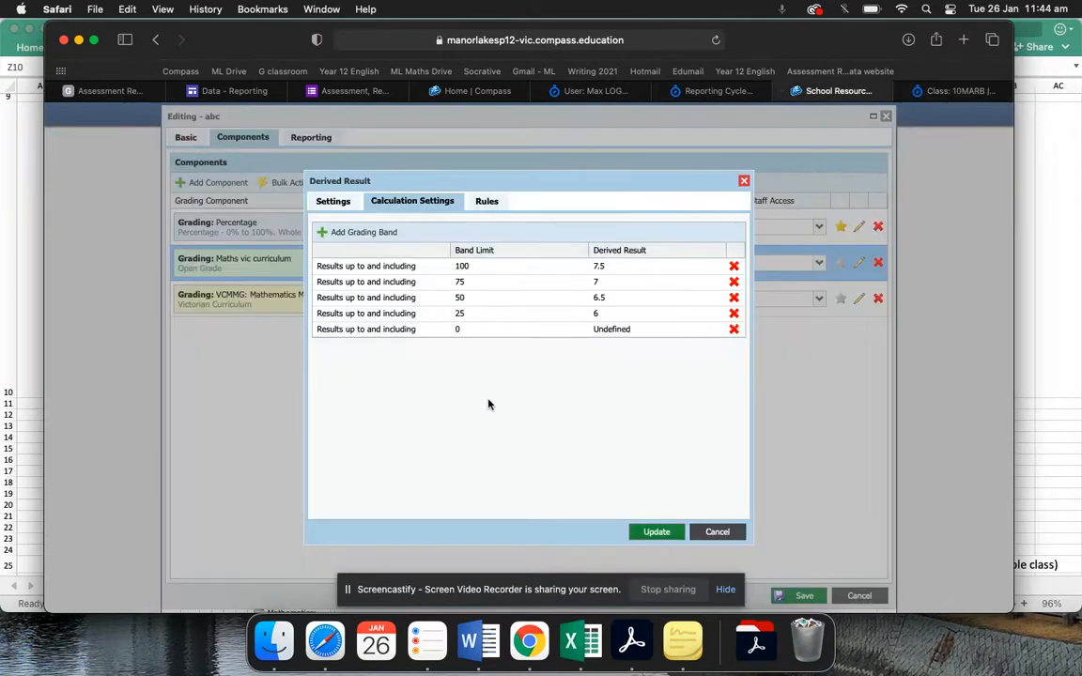
pyautogui.click(956, 91)
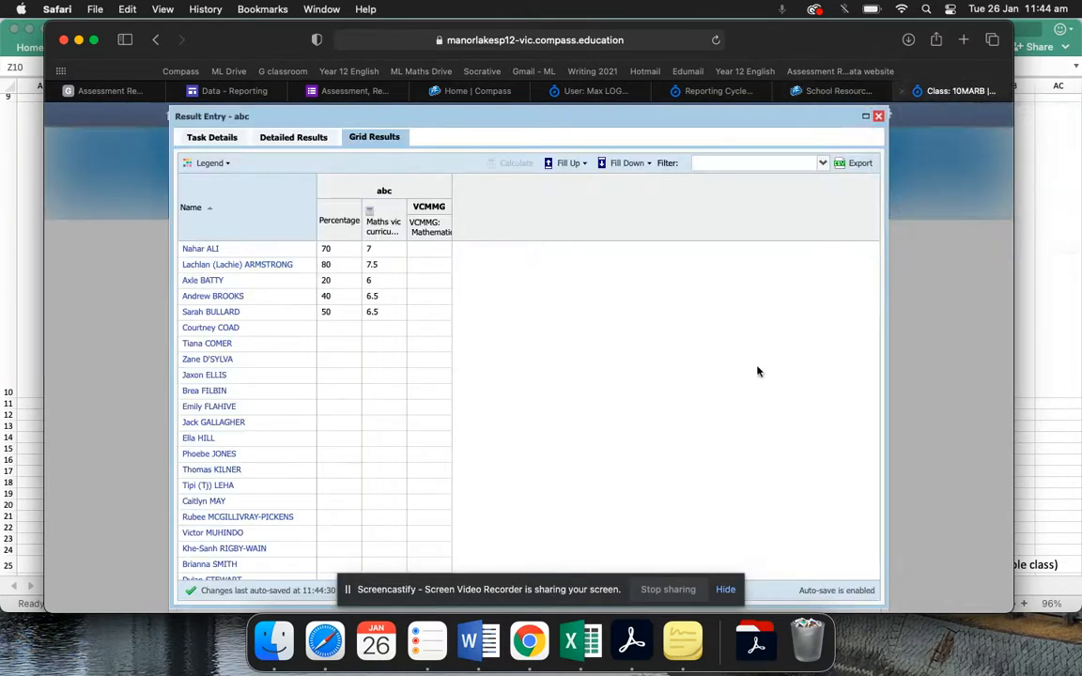
# Enter the VCMMG levels 7.0, 7.5, 6.0, 6.5 and 6.5 for the first five students and close the result entry
pyautogui.click(430, 252)
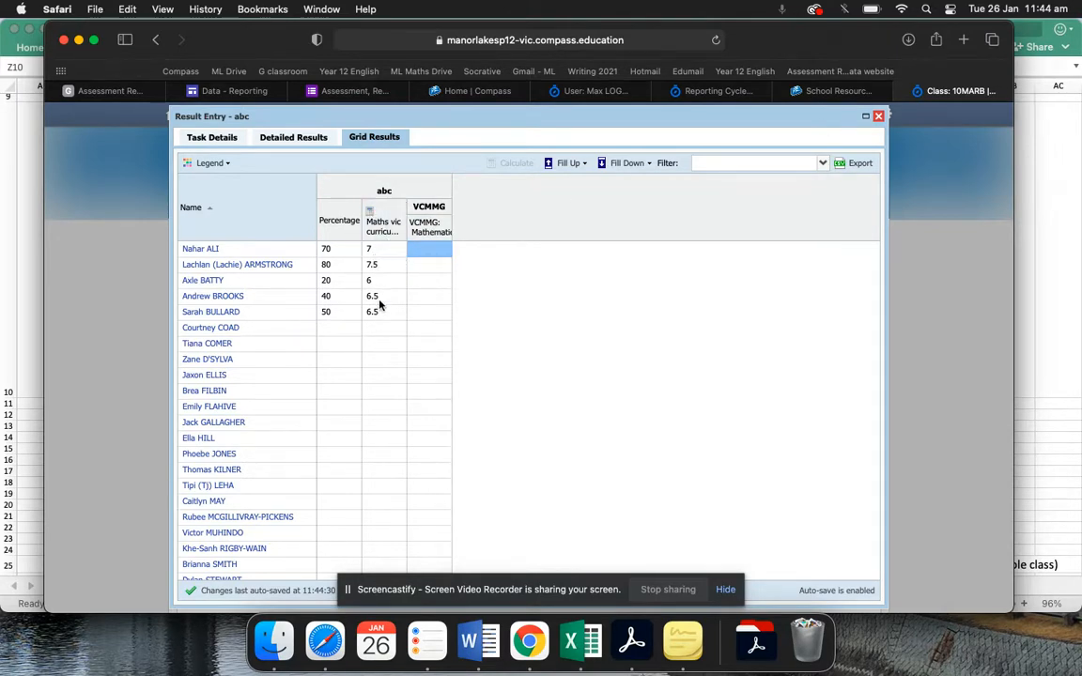
pyautogui.write('7.5')
pyautogui.press('Return')
pyautogui.press('Up')
pyautogui.write('7')
pyautogui.press('Return')
pyautogui.write('7.5')
pyautogui.press('Return')
pyautogui.write('6')
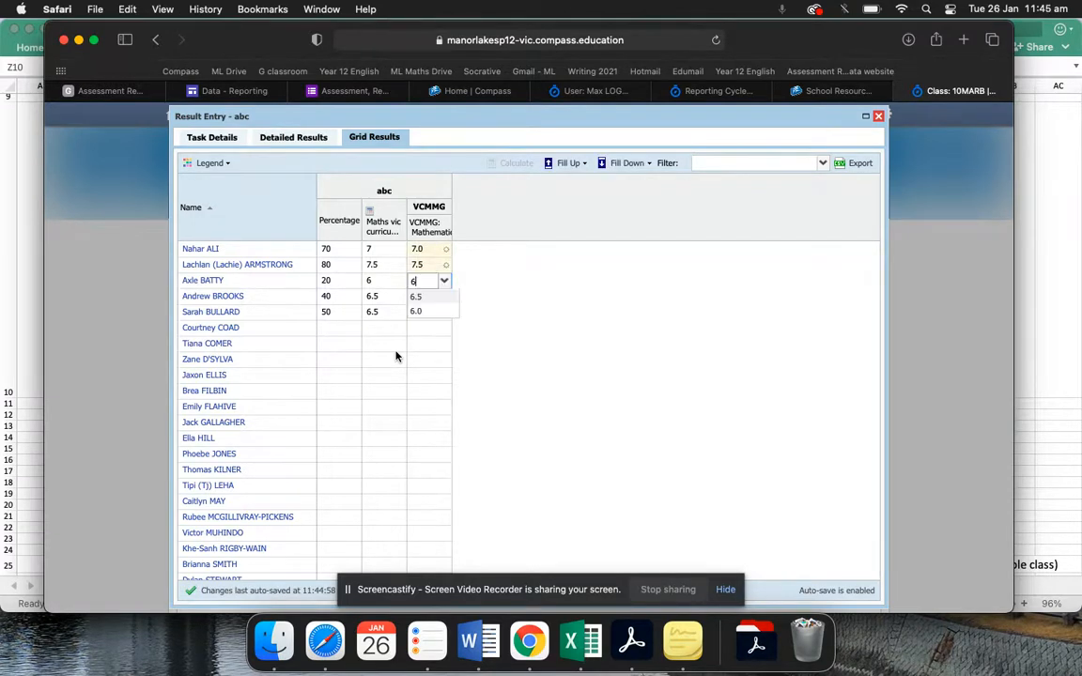
pyautogui.press('Return')
pyautogui.write('6.5')
pyautogui.press('Return')
pyautogui.write('6.5')
pyautogui.press('Return')
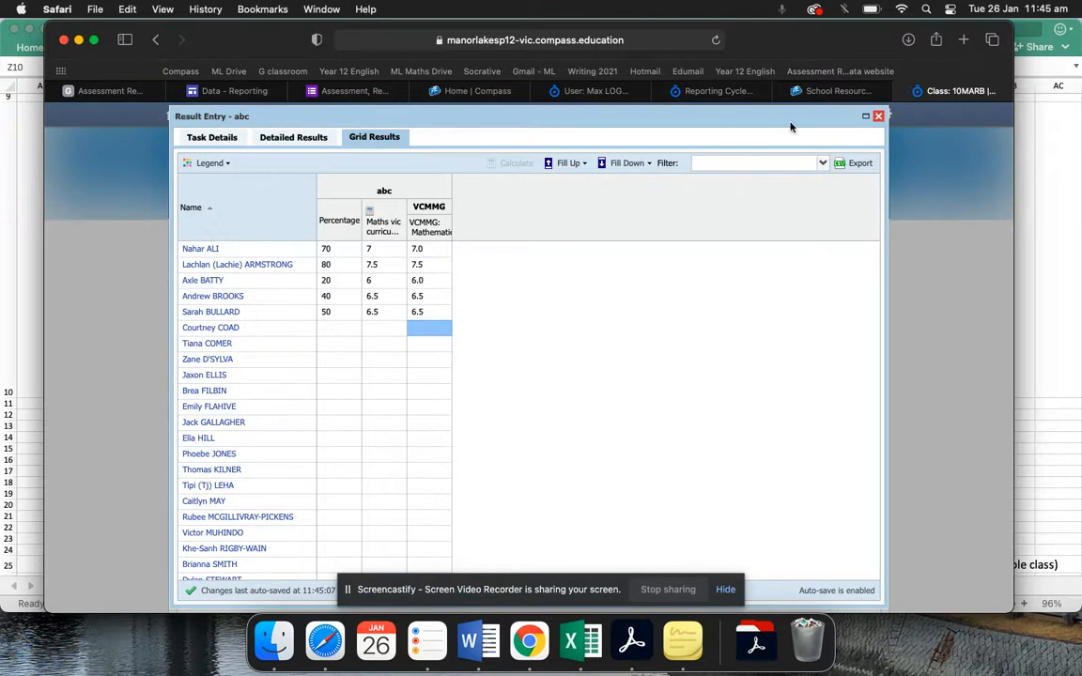
pyautogui.click(877, 117)
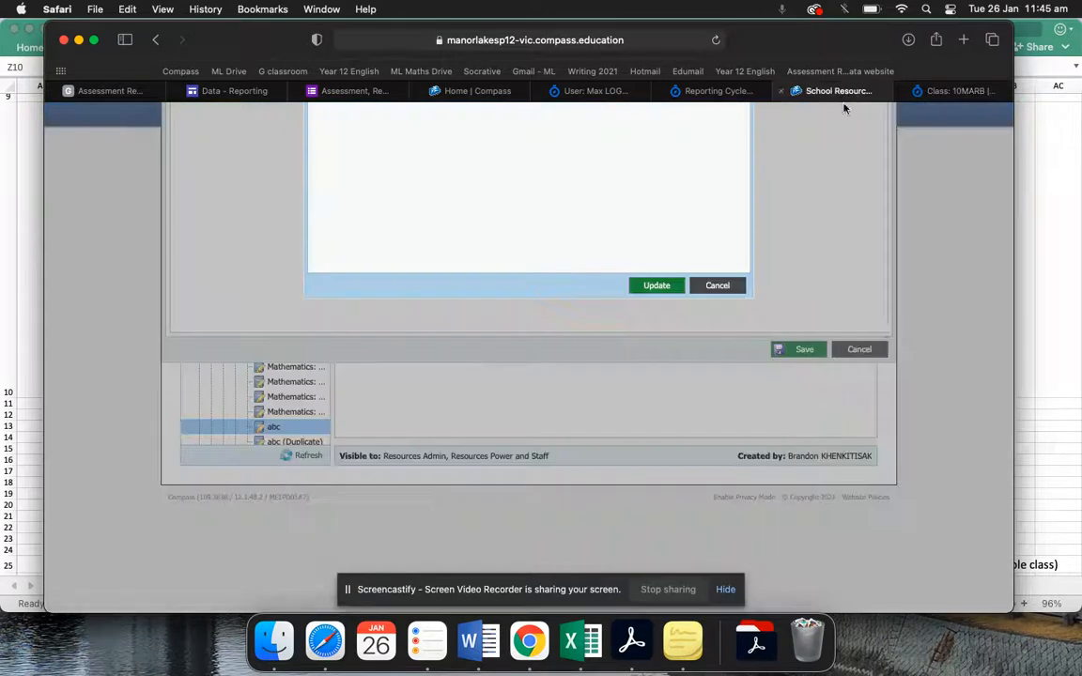